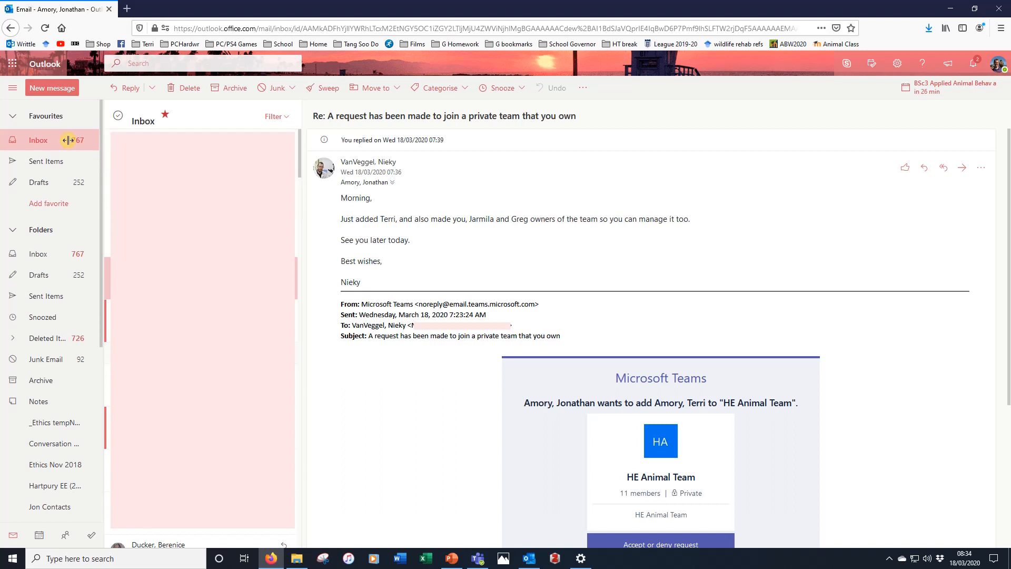
Open Teams on the web from Outlook, request the Windows desktop app download, and cancel saving the installer
{"action": "left_click", "coordinate": [15, 67]}
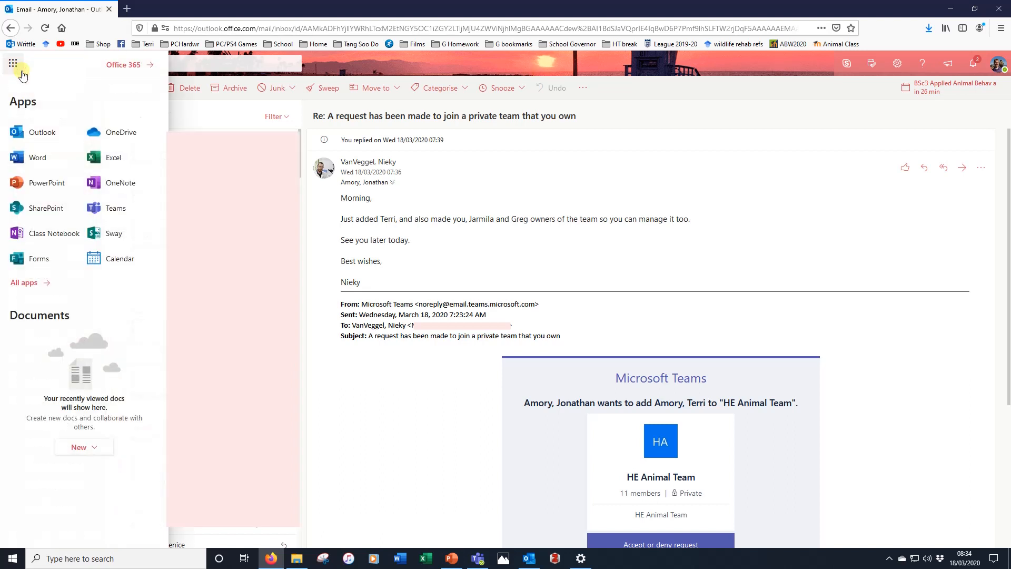
{"action": "left_click", "coordinate": [116, 209]}
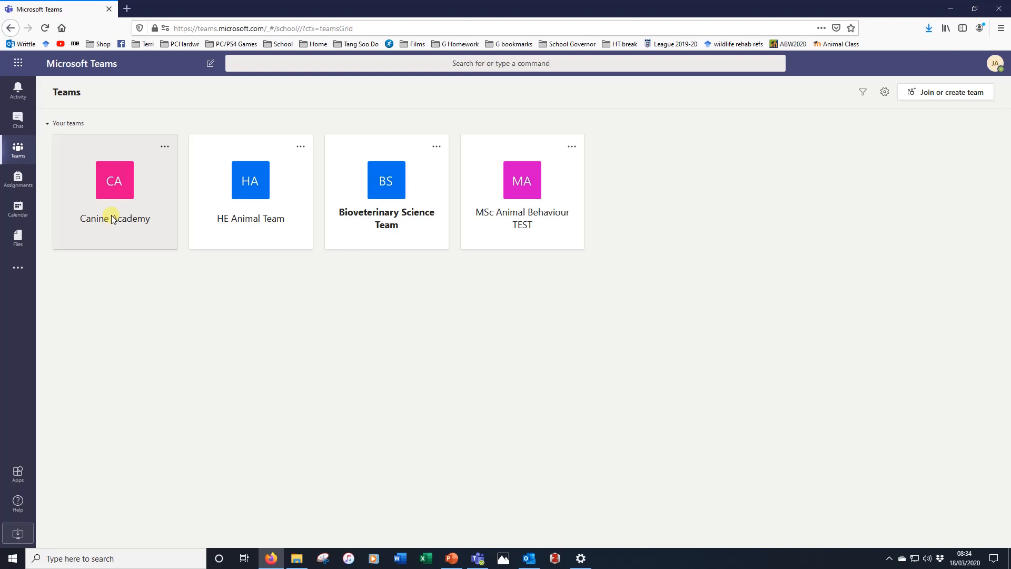
{"action": "left_click", "coordinate": [25, 532]}
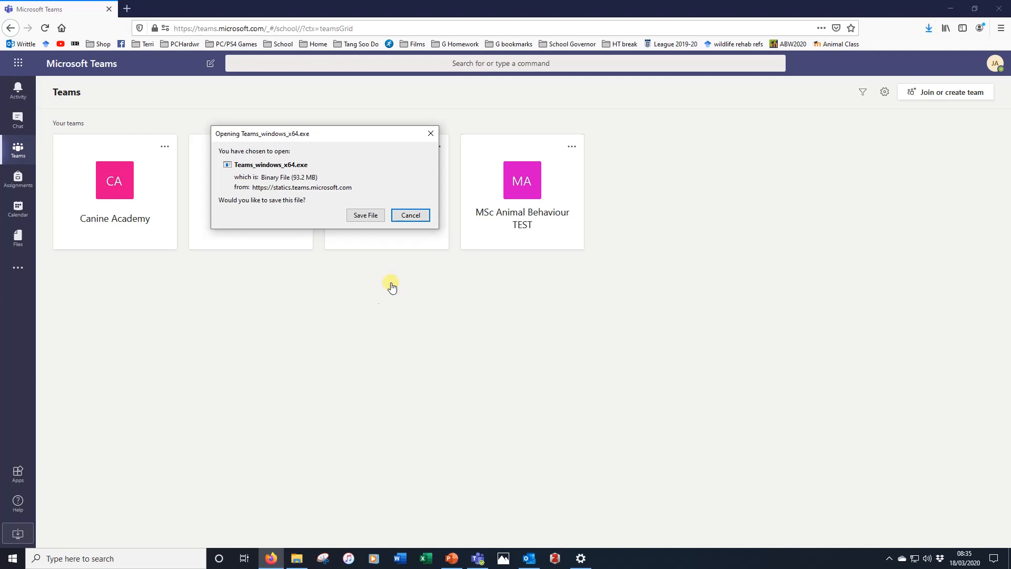
{"action": "left_click", "coordinate": [401, 219]}
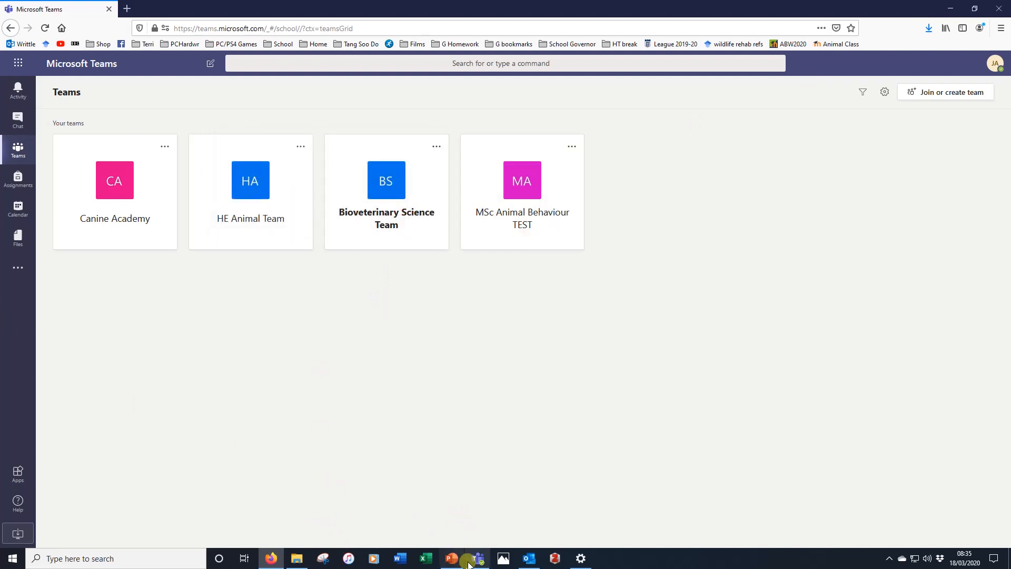
Switch to the Teams desktop app and view the MSc Animal Behaviour TEST reply and HE Animal Team ownership notification in the activity feed
{"action": "mouse_move", "coordinate": [475, 563]}
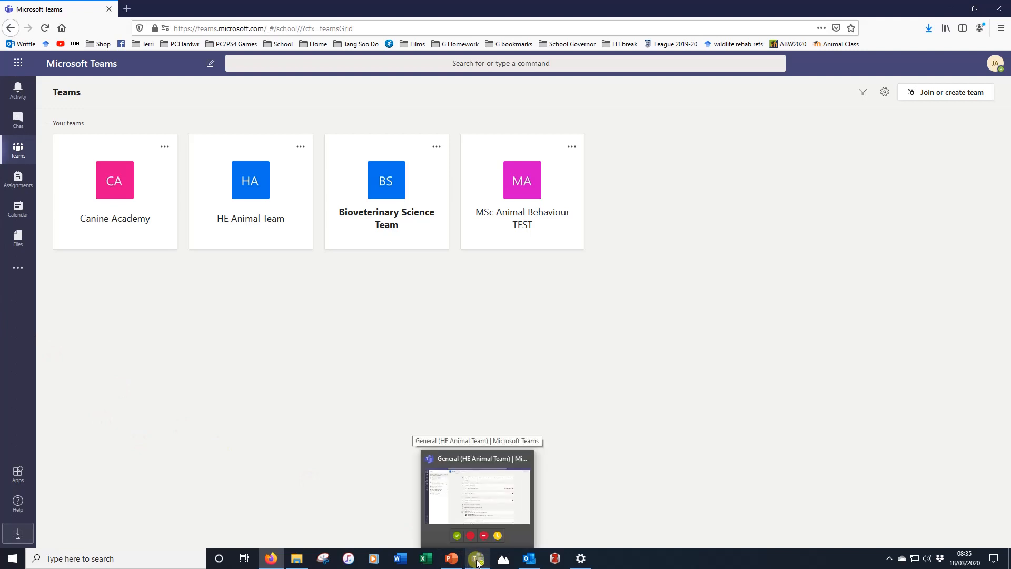
{"action": "left_click", "coordinate": [474, 563]}
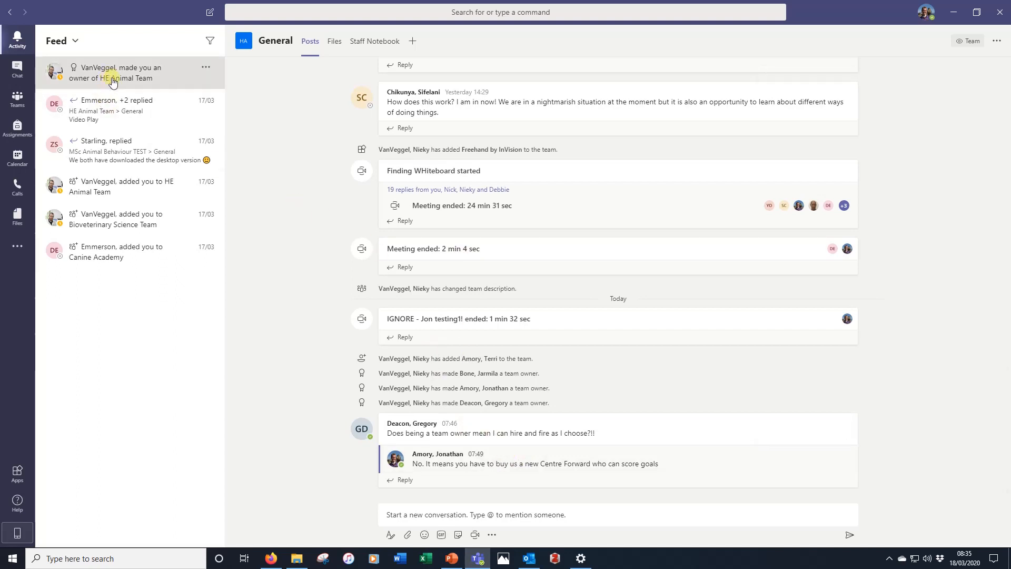
{"action": "left_click", "coordinate": [117, 154]}
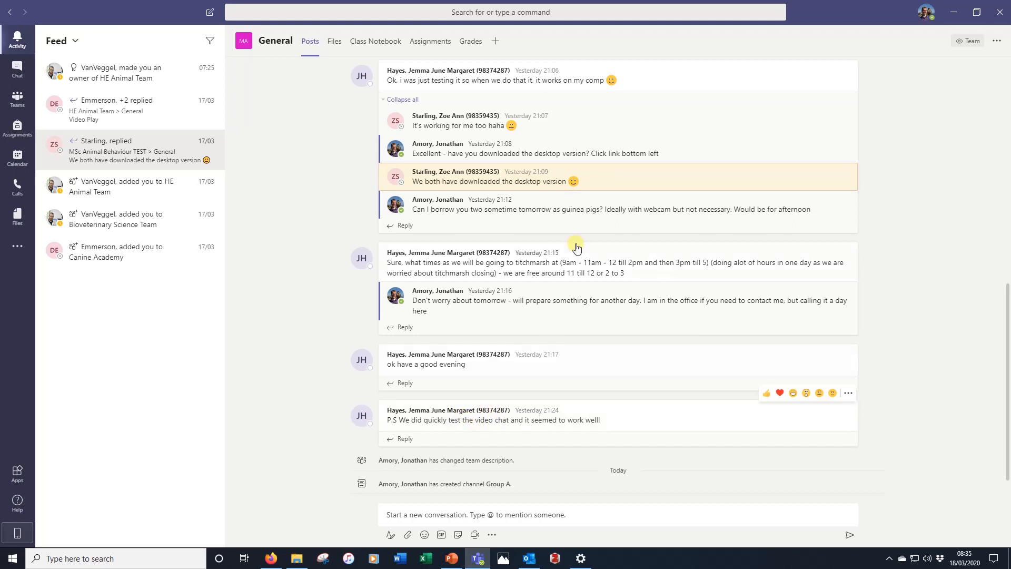
{"action": "left_click_drag", "start_coordinate": [105, 67], "coordinate": [108, 67]}
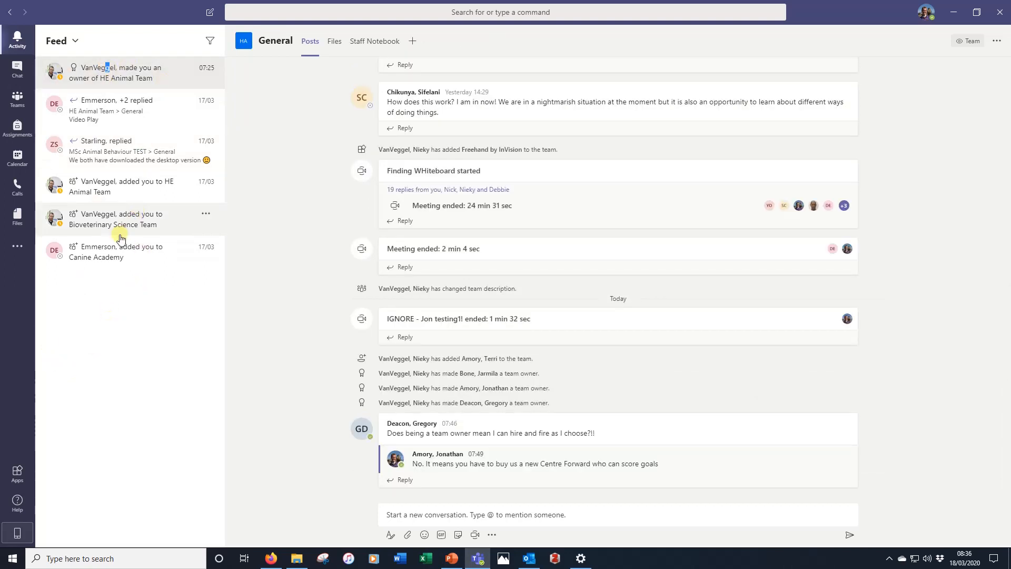
Look through the most recent meeting chat, the HE Animal Team's General channel and the activity feed
{"action": "left_click", "coordinate": [18, 69]}
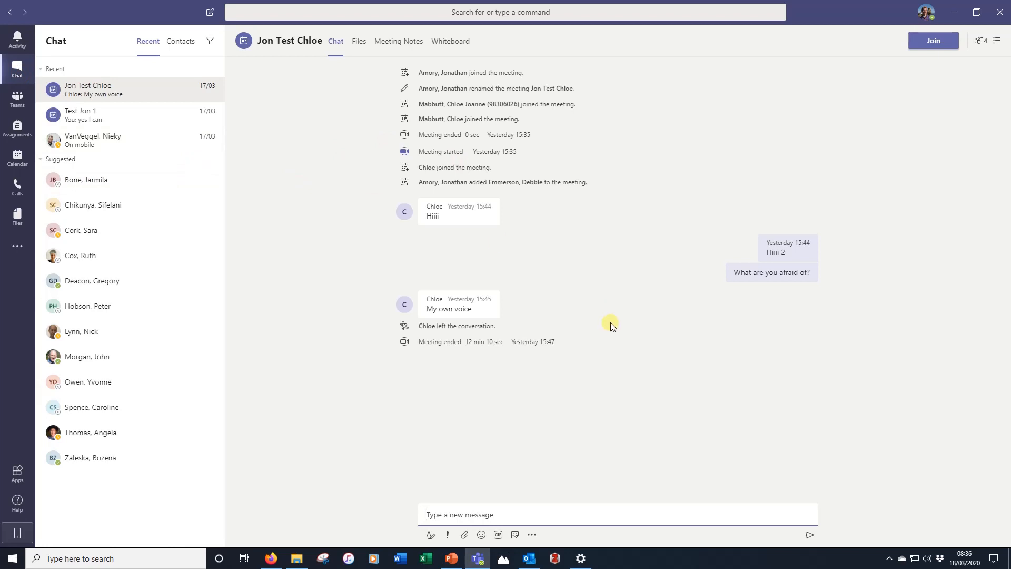
{"action": "left_click", "coordinate": [942, 42]}
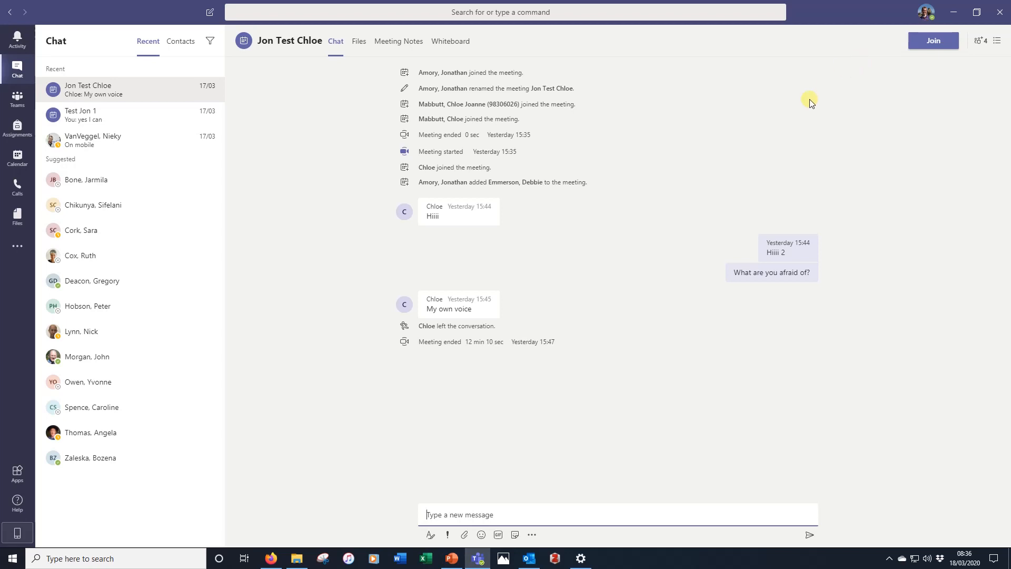
{"action": "left_click", "coordinate": [19, 100]}
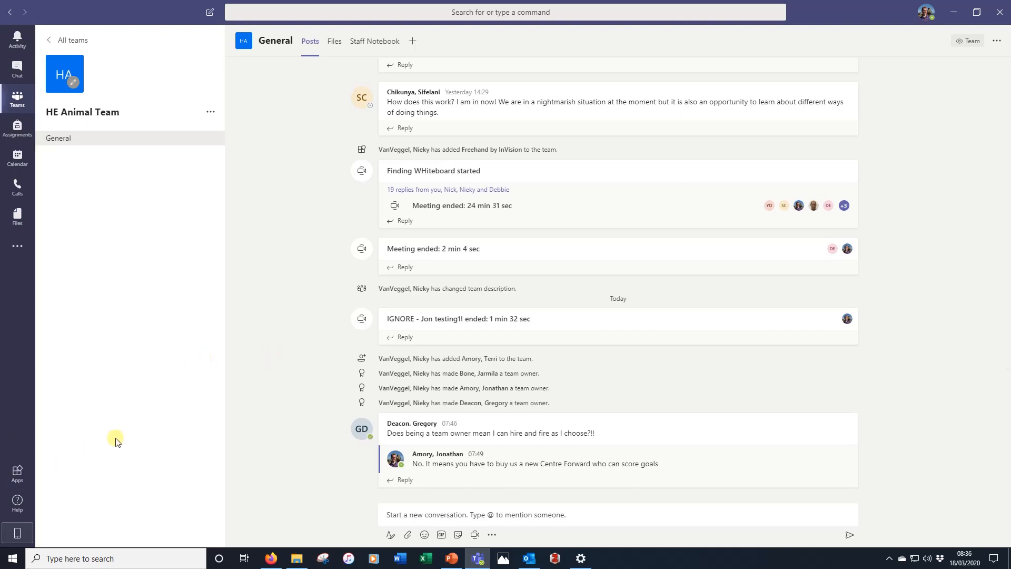
{"action": "left_click", "coordinate": [18, 43]}
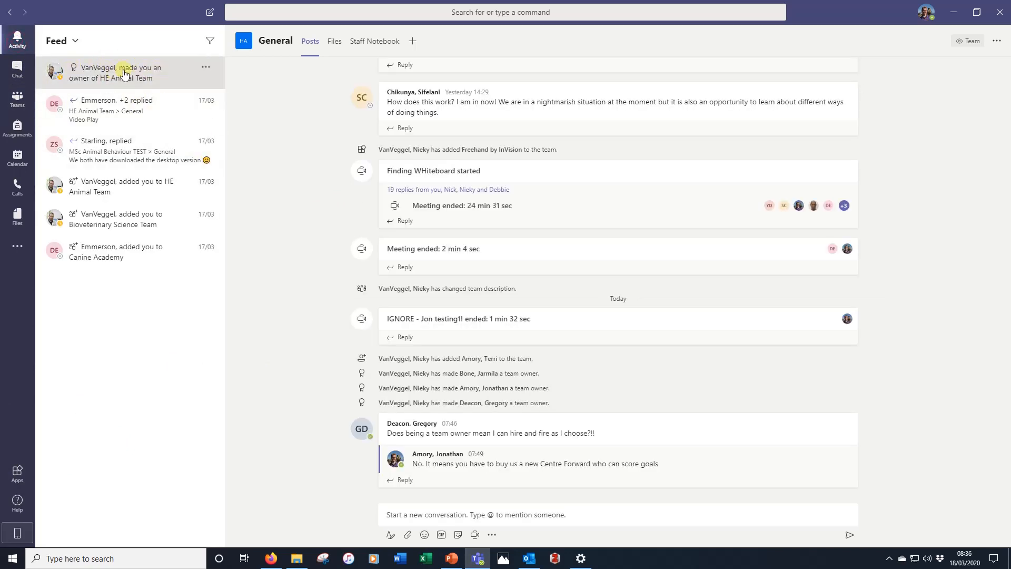
{"action": "left_click", "coordinate": [28, 108]}
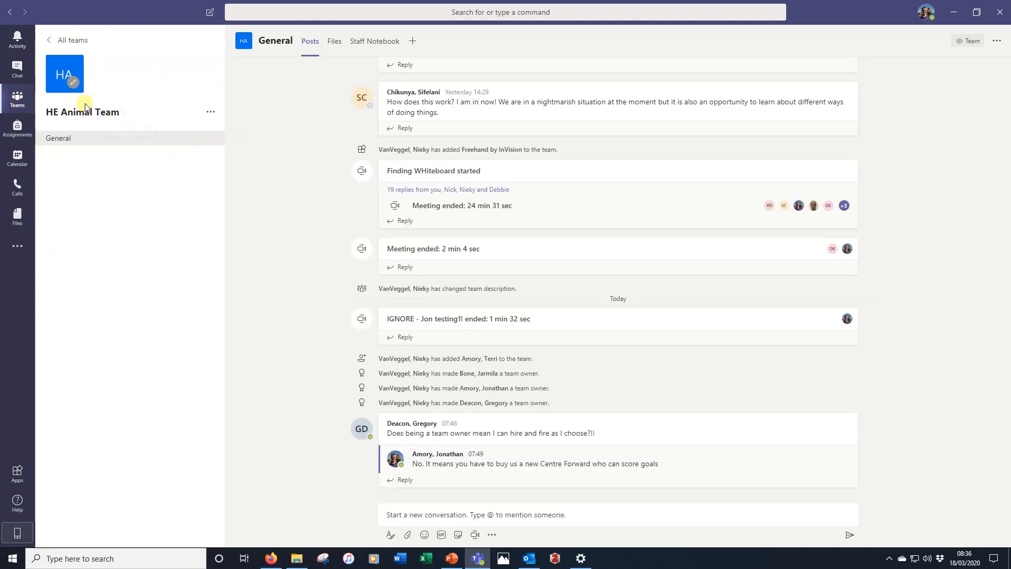
From the overview of all teams, create a Class team named "HE module Test1" without a description
{"action": "left_click", "coordinate": [70, 40]}
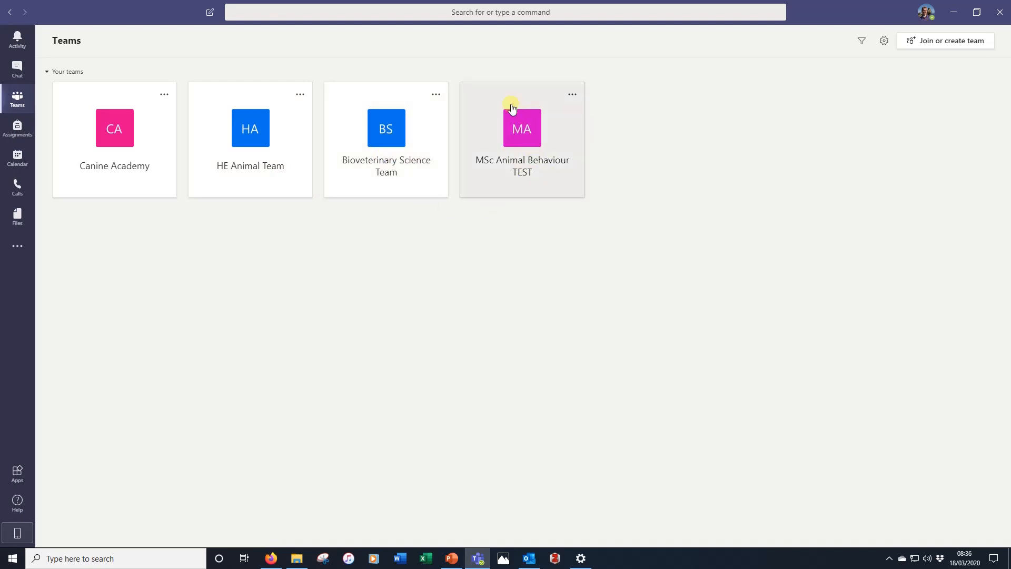
{"action": "left_click", "coordinate": [530, 138]}
{"action": "left_click", "coordinate": [935, 46]}
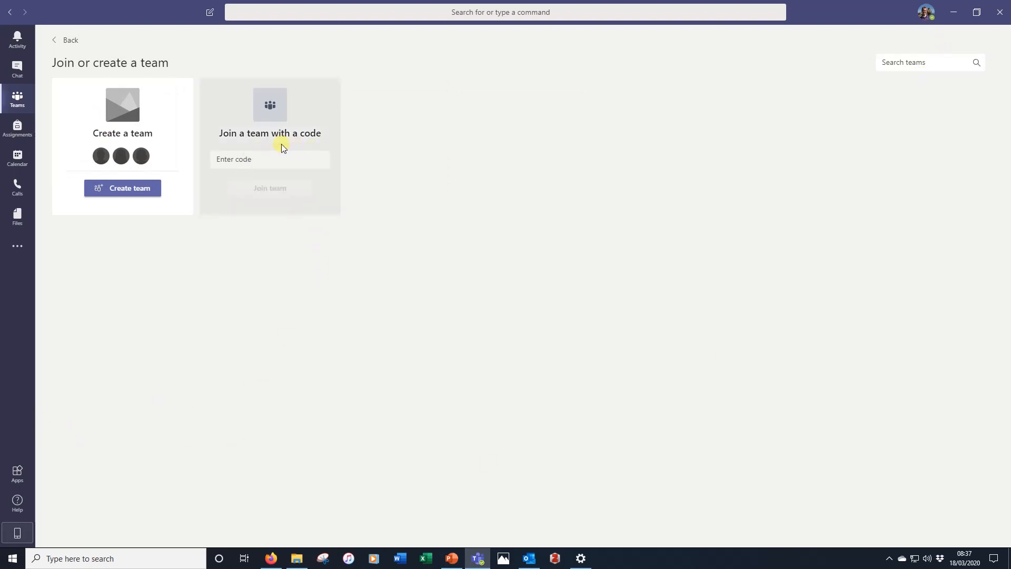
{"action": "left_click", "coordinate": [114, 191]}
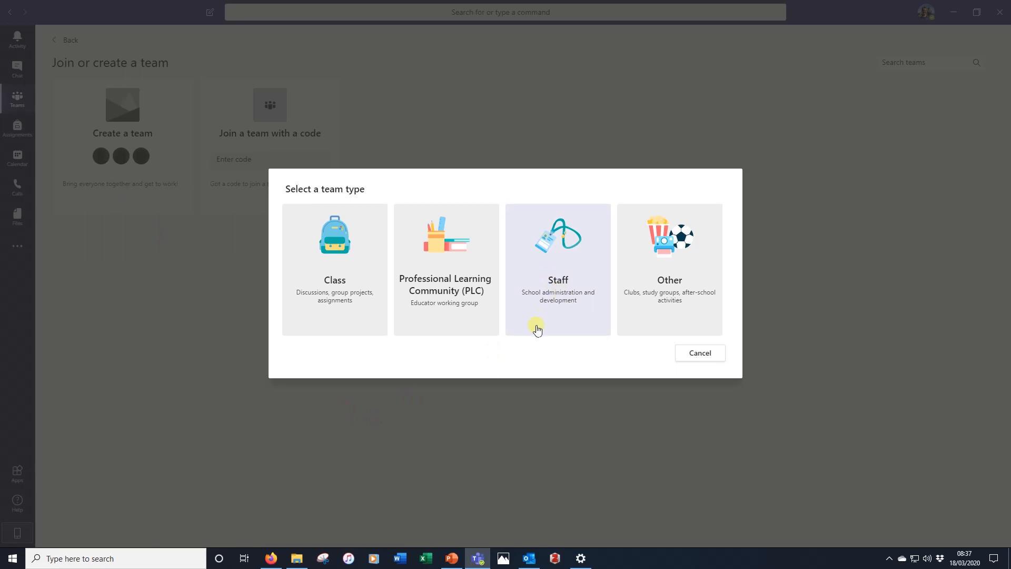
{"action": "left_click", "coordinate": [330, 290]}
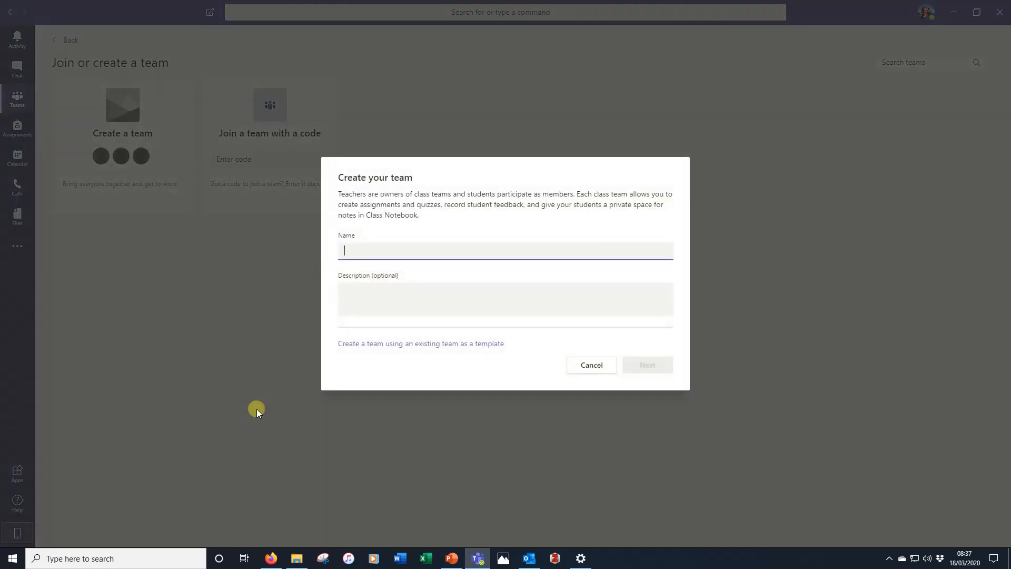
{"action": "type", "text": "HE module Test"}
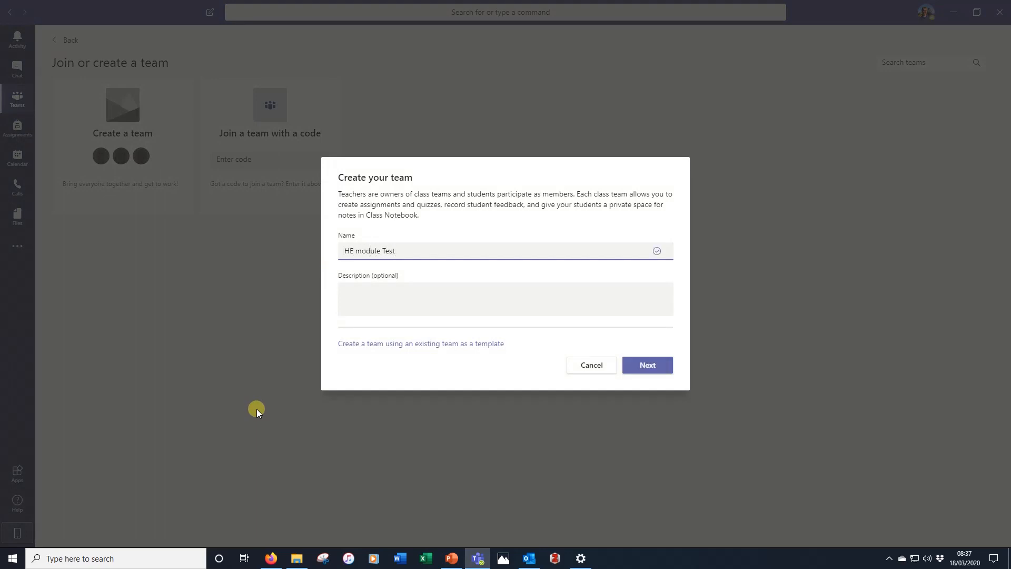
{"action": "type", "text": "1"}
{"action": "left_click", "coordinate": [649, 368]}
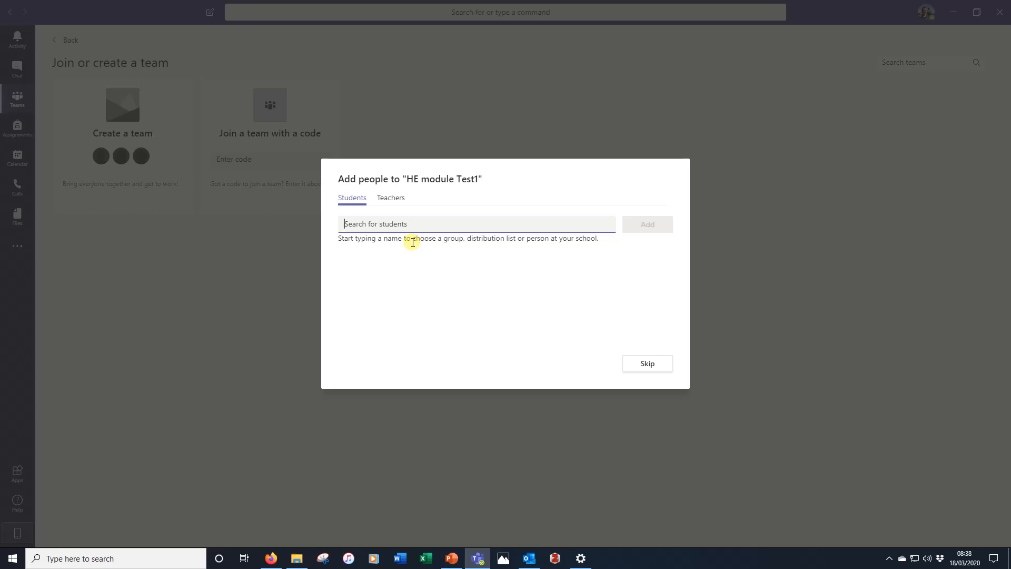
Add the student group H0040167AN to the new team and finish adding people
{"action": "type", "text": "h00"}
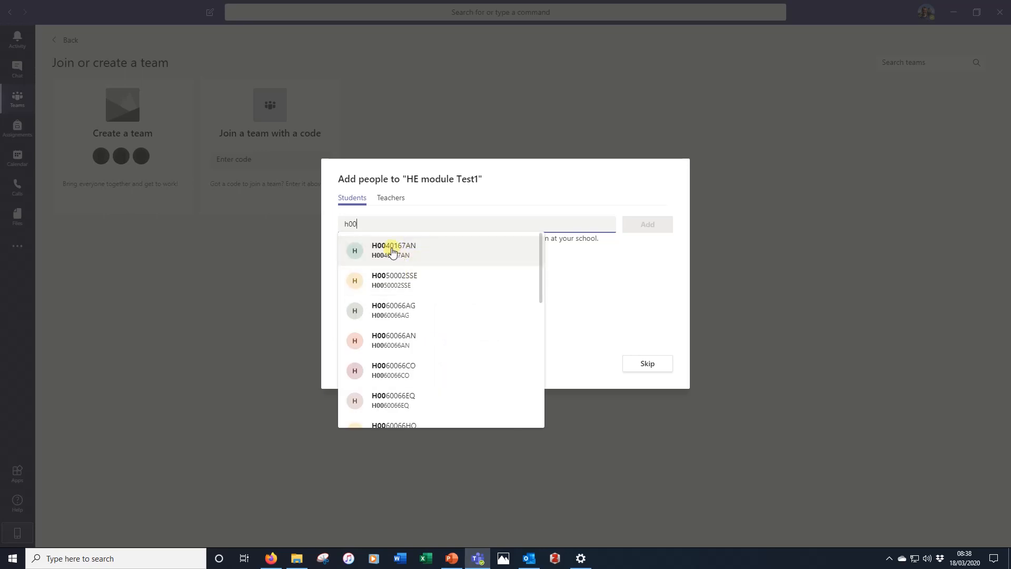
{"action": "left_click", "coordinate": [391, 252]}
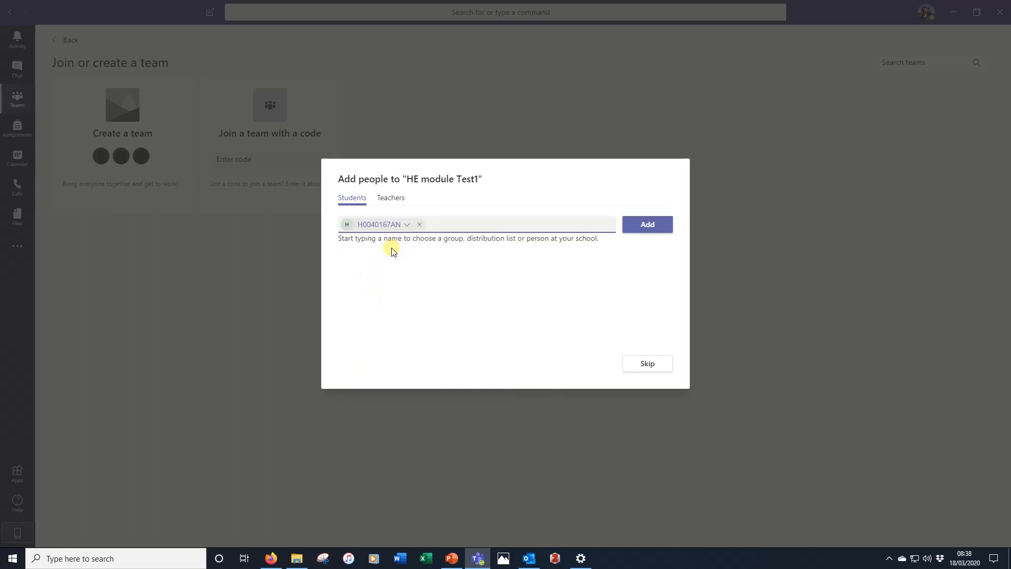
{"action": "left_click", "coordinate": [652, 224]}
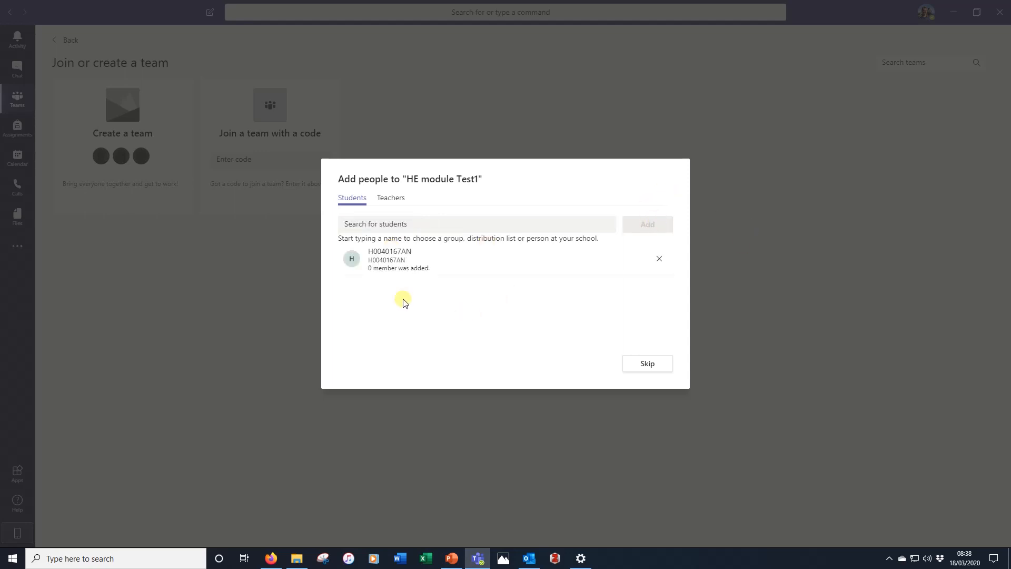
{"action": "left_click", "coordinate": [654, 365]}
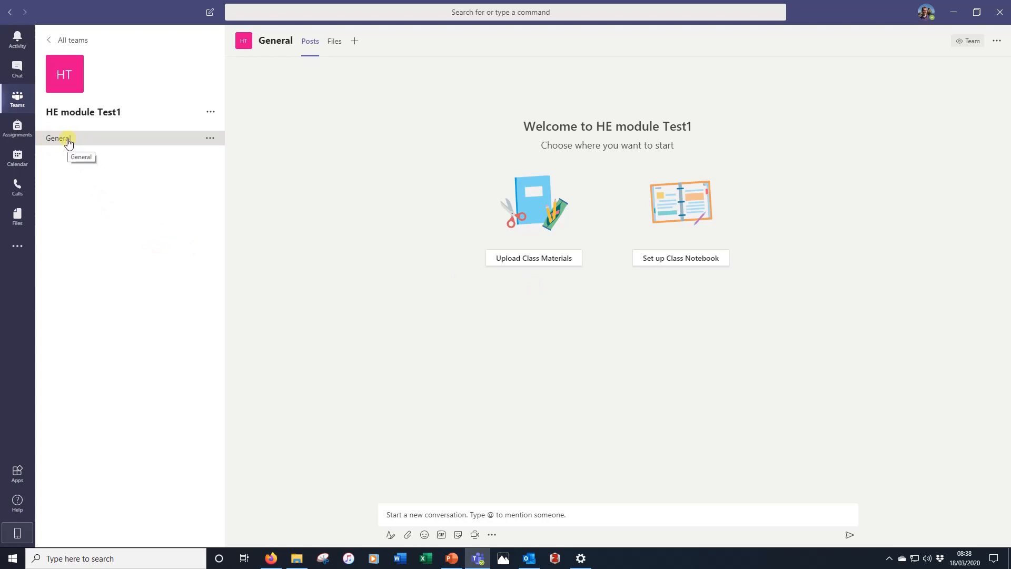
Add a channel named "H0040167 Assignment" to HE module Test1 with Standard privacy
{"action": "left_click", "coordinate": [213, 111]}
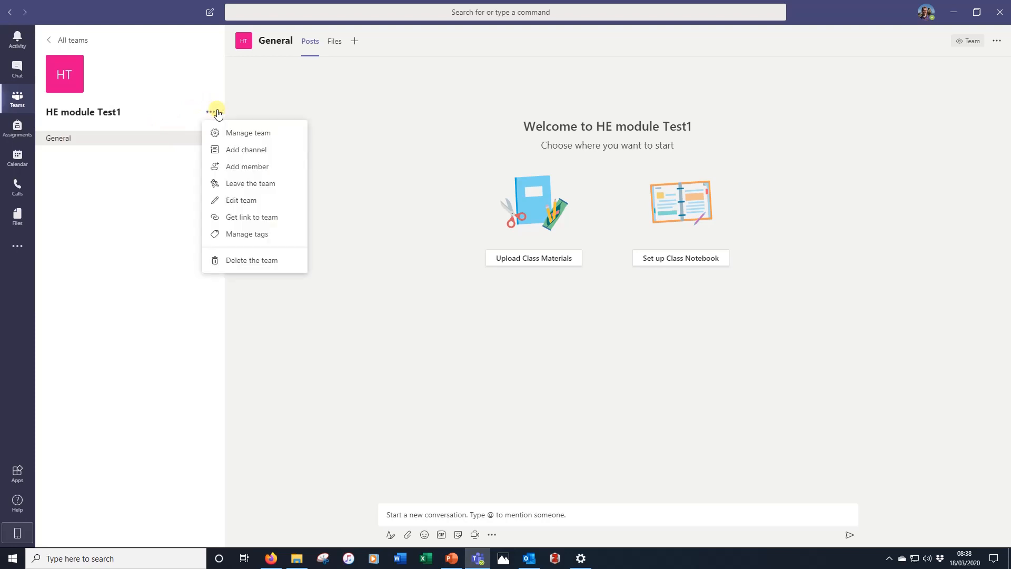
{"action": "left_click", "coordinate": [238, 152]}
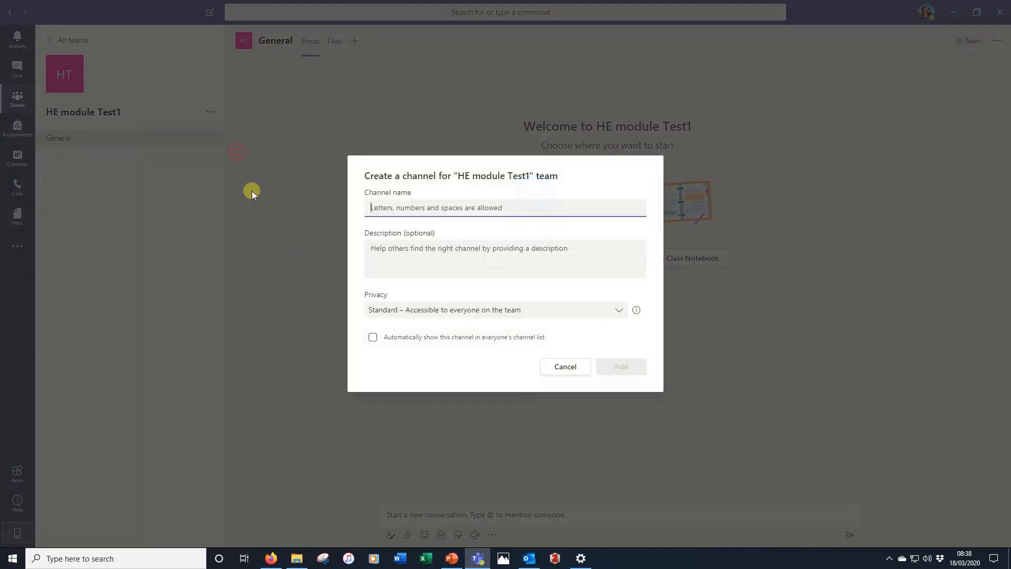
{"action": "type", "text": "a"}
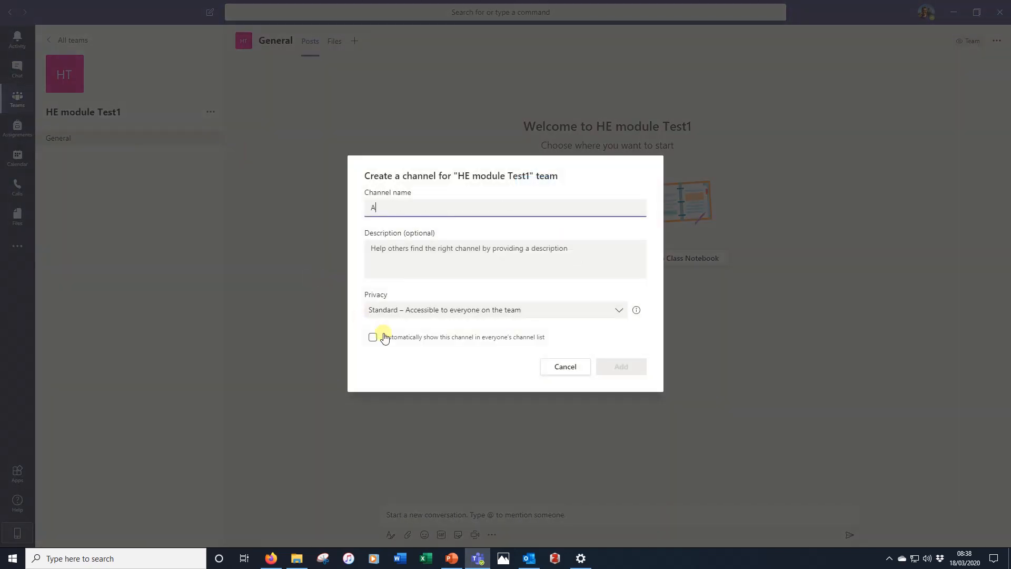
{"action": "key", "text": "BackSpace"}
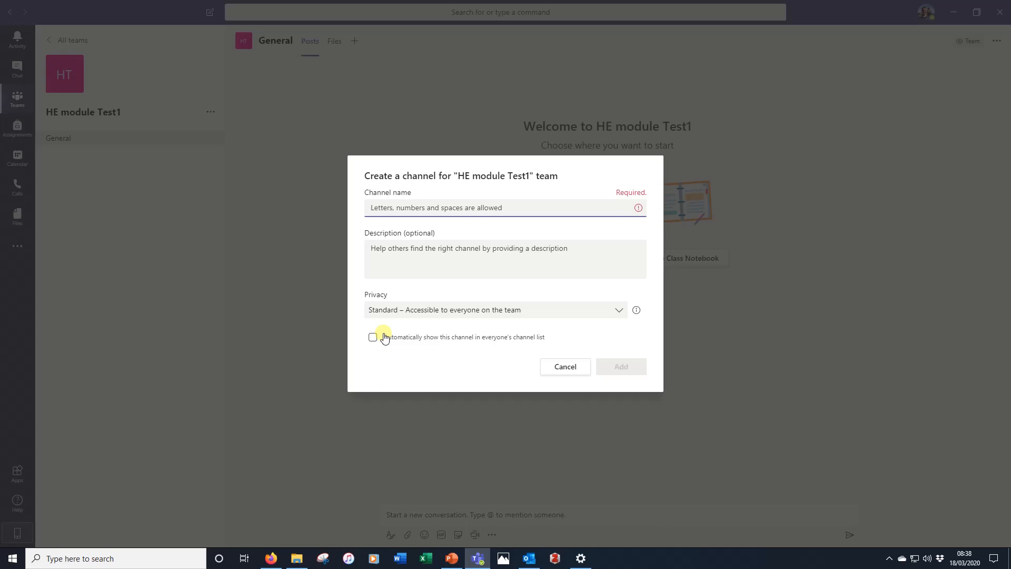
{"action": "type", "text": "H0"}
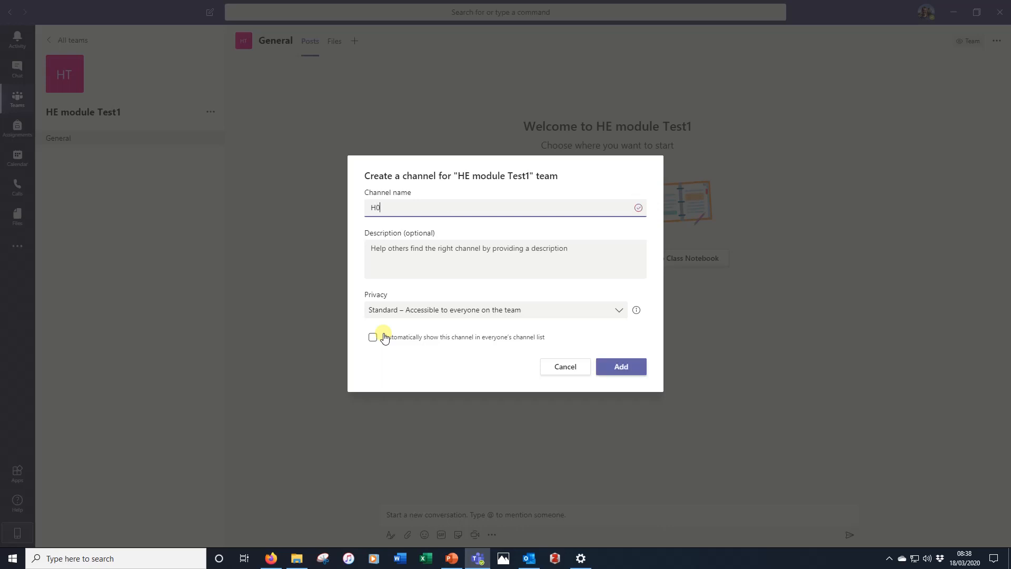
{"action": "type", "text": "040167 Assignment"}
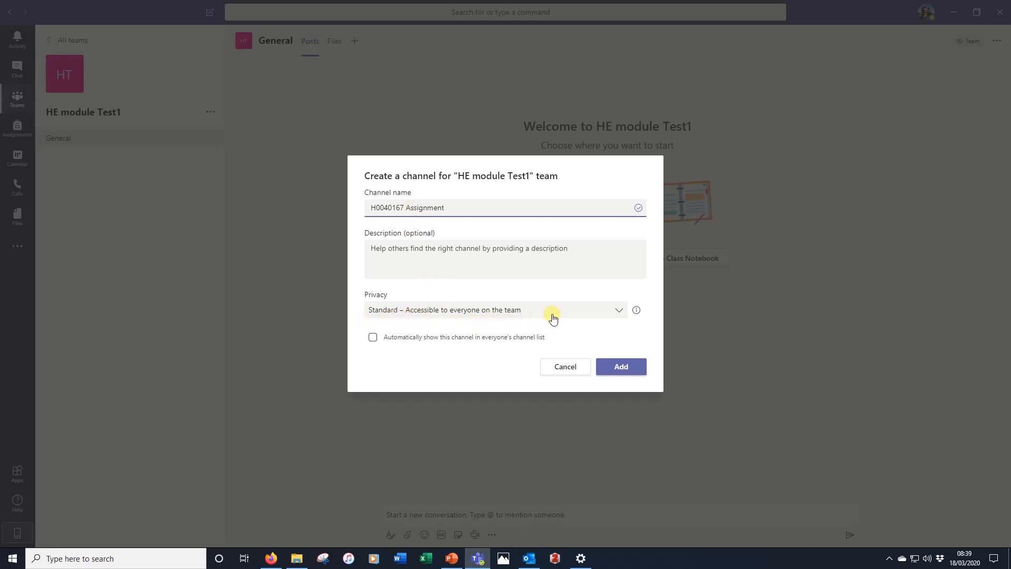
{"action": "left_click", "coordinate": [610, 369]}
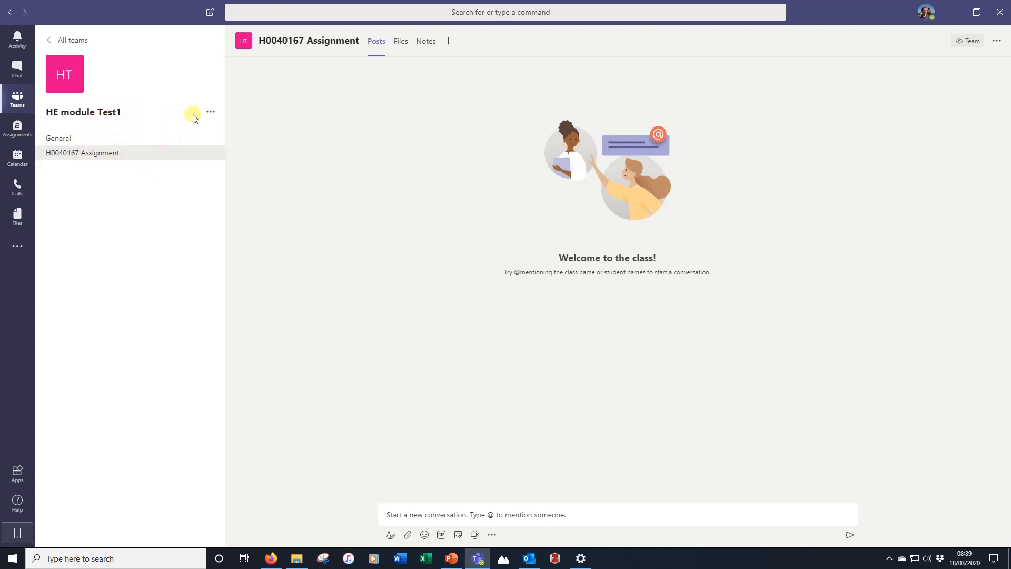
Add a channel named "H0040167 Group A" to HE module Test1 with Private privacy, skipping the addition of members
{"action": "left_click", "coordinate": [211, 112]}
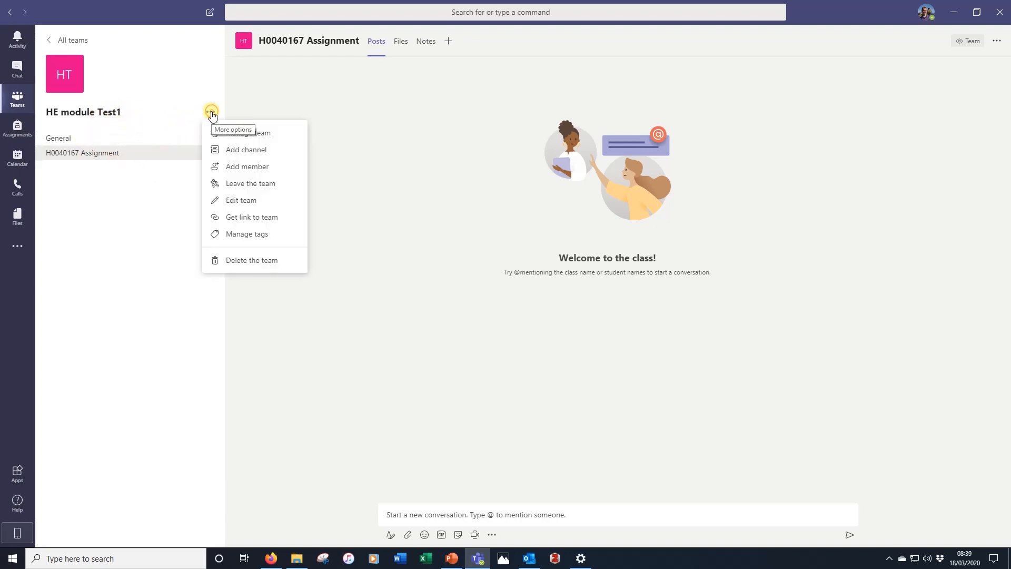
{"action": "left_click", "coordinate": [221, 150]}
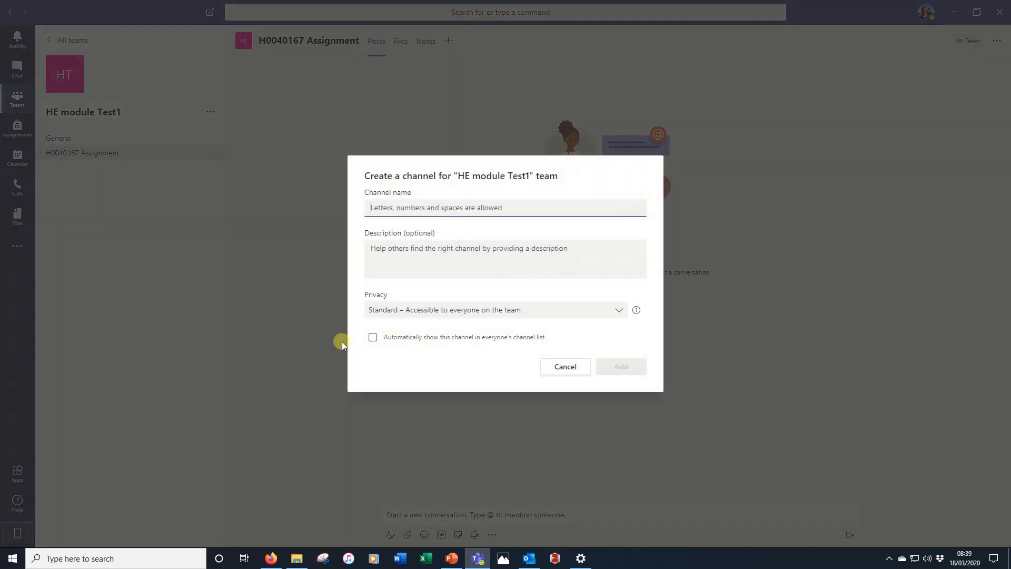
{"action": "type", "text": "H0040"}
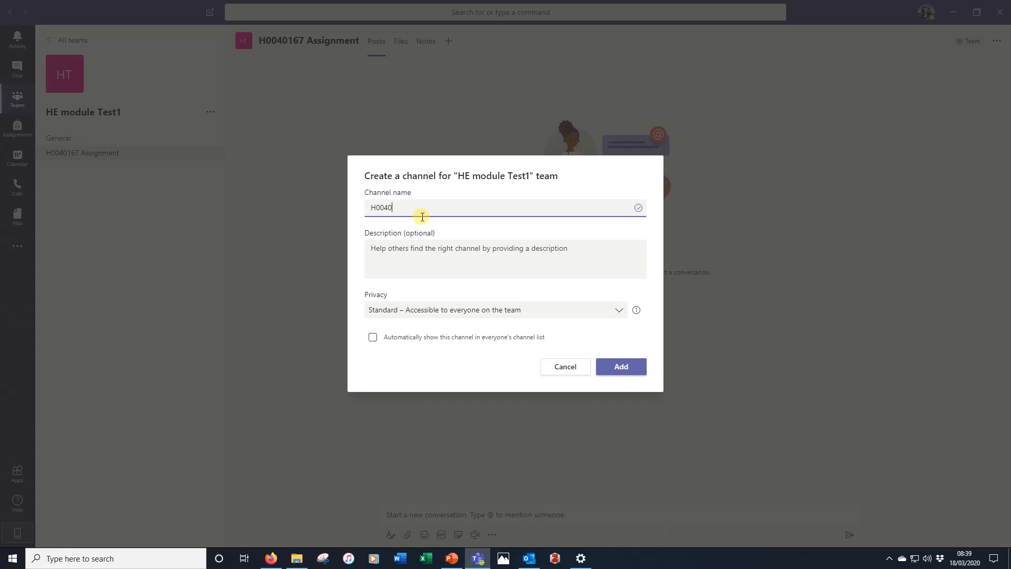
{"action": "type", "text": "167 Group A"}
{"action": "left_click", "coordinate": [619, 314]}
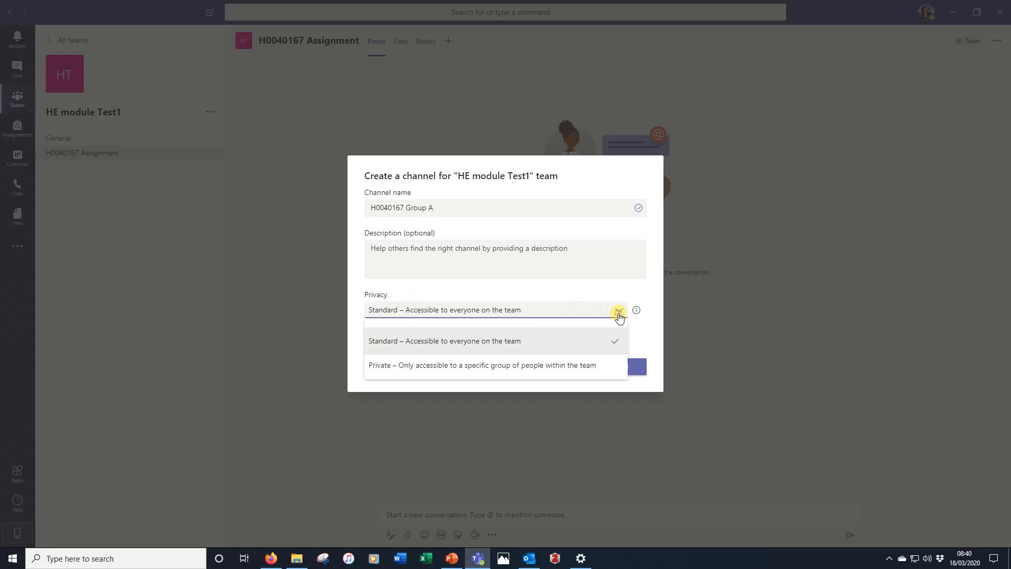
{"action": "left_click", "coordinate": [510, 367]}
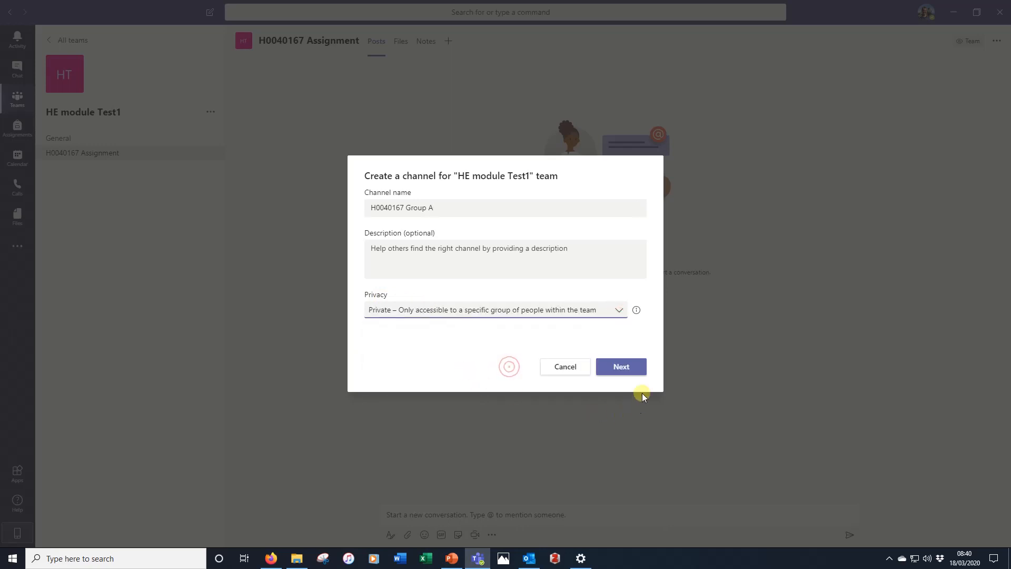
{"action": "left_click", "coordinate": [632, 370]}
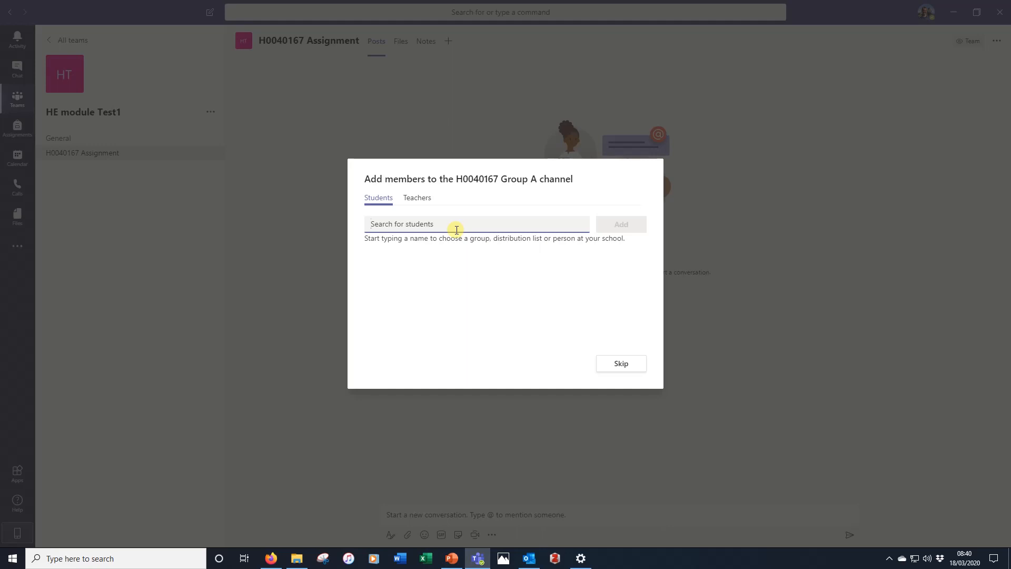
{"action": "left_click", "coordinate": [624, 362]}
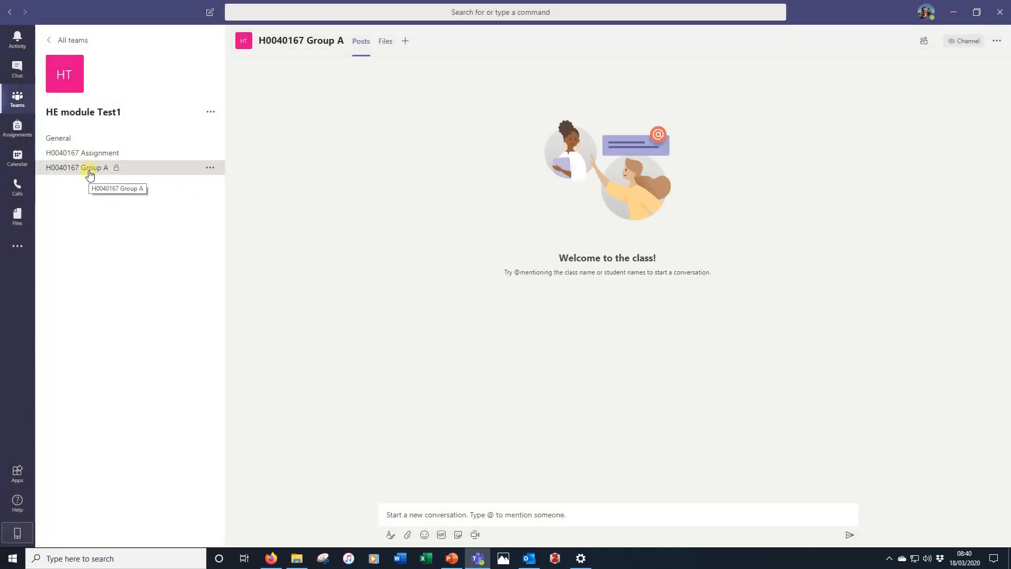
Open the MSc Animal Behaviour TEST team from the overview of all teams and read through its General channel posts
{"action": "left_click", "coordinate": [77, 41]}
{"action": "left_click", "coordinate": [528, 138]}
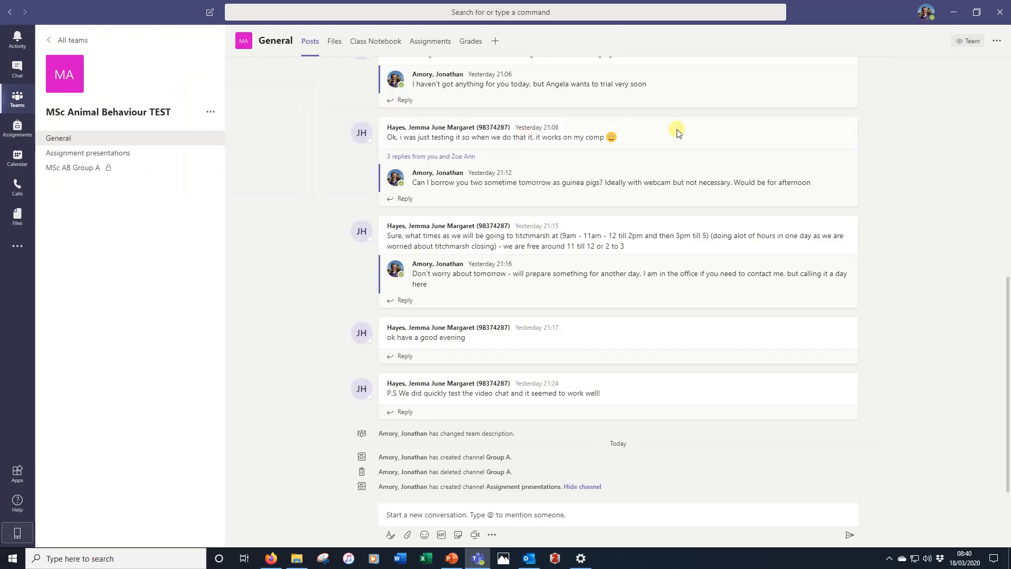
{"action": "scroll", "coordinate": [487, 199], "scroll_direction": "up", "scroll_amount": 3}
{"action": "scroll", "coordinate": [487, 199], "scroll_direction": "up", "scroll_amount": 5}
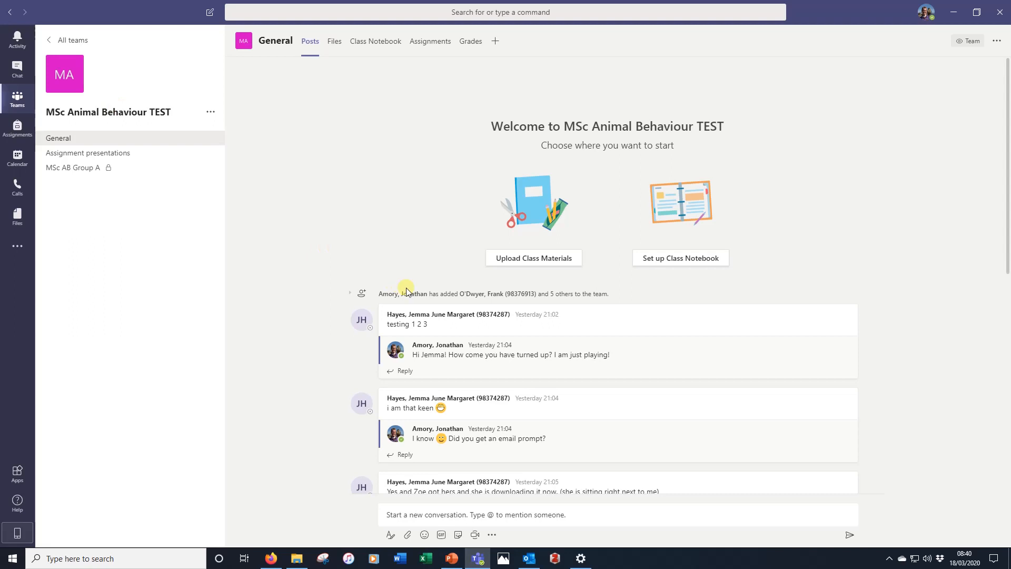
{"action": "mouse_move", "coordinate": [571, 324]}
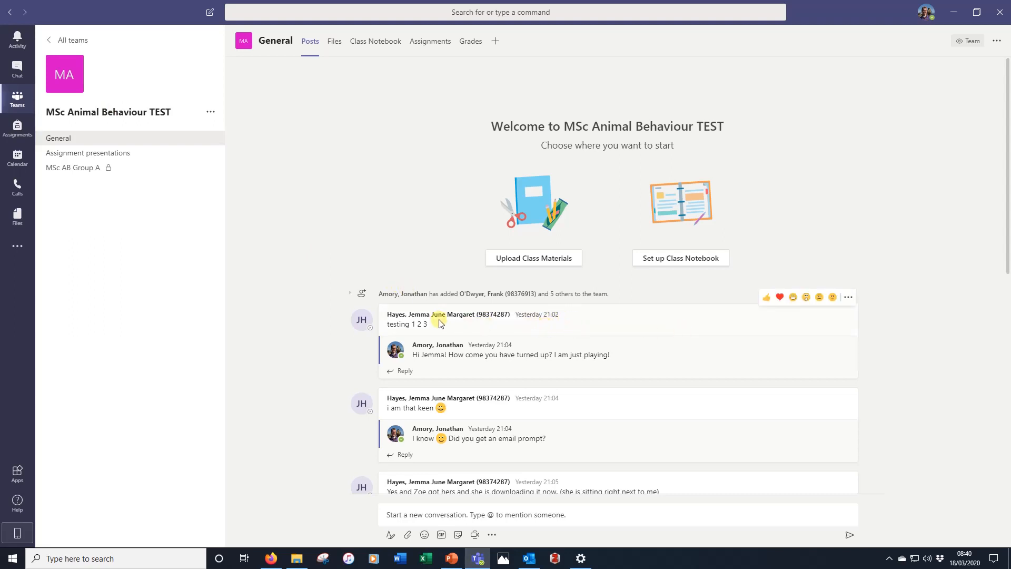
{"action": "scroll", "coordinate": [448, 316], "scroll_direction": "down", "scroll_amount": 1}
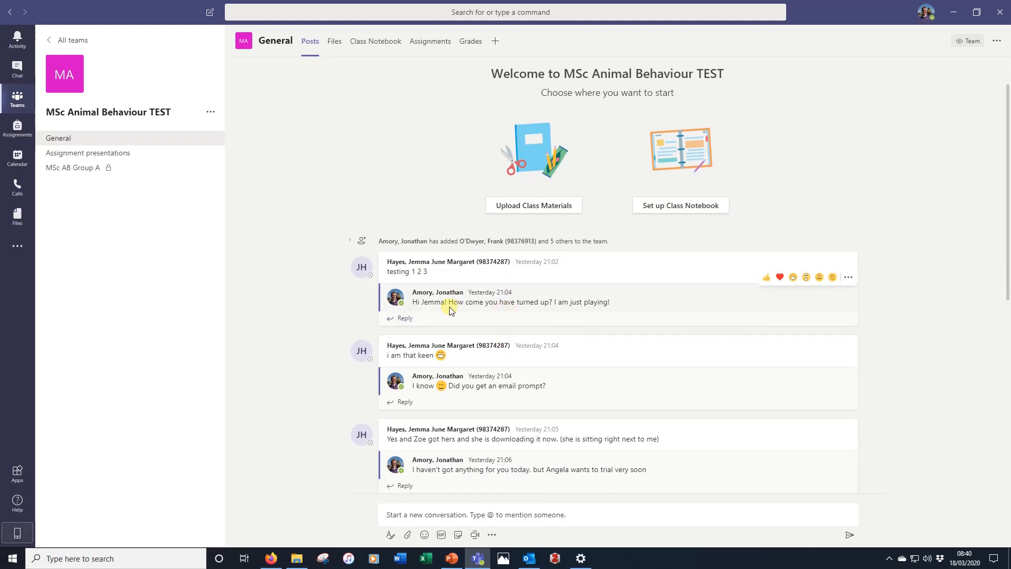
Open the private channel MSc AB Group A and view its name and description settings without saving changes
{"action": "left_click", "coordinate": [100, 166]}
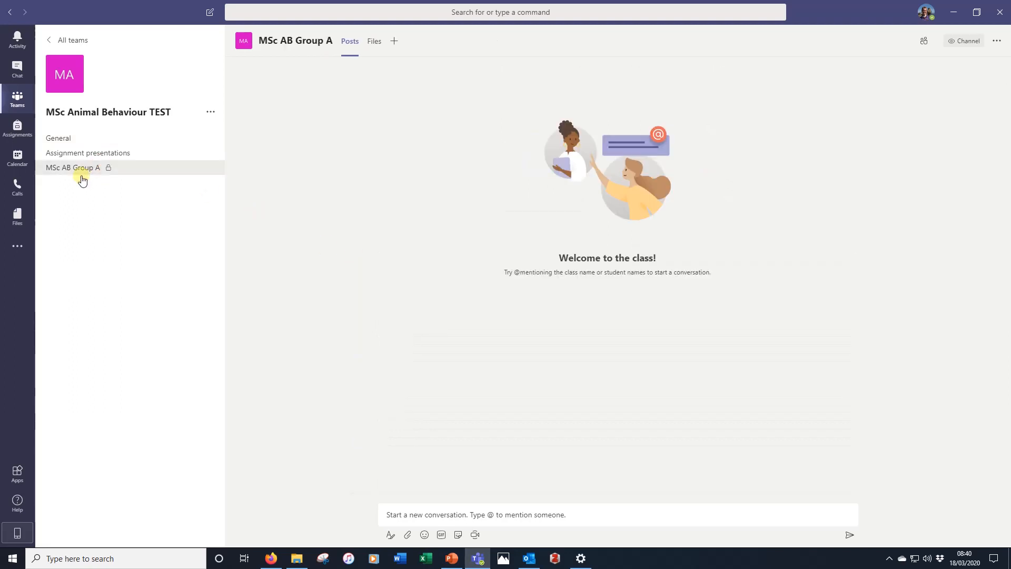
{"action": "right_click", "coordinate": [115, 175]}
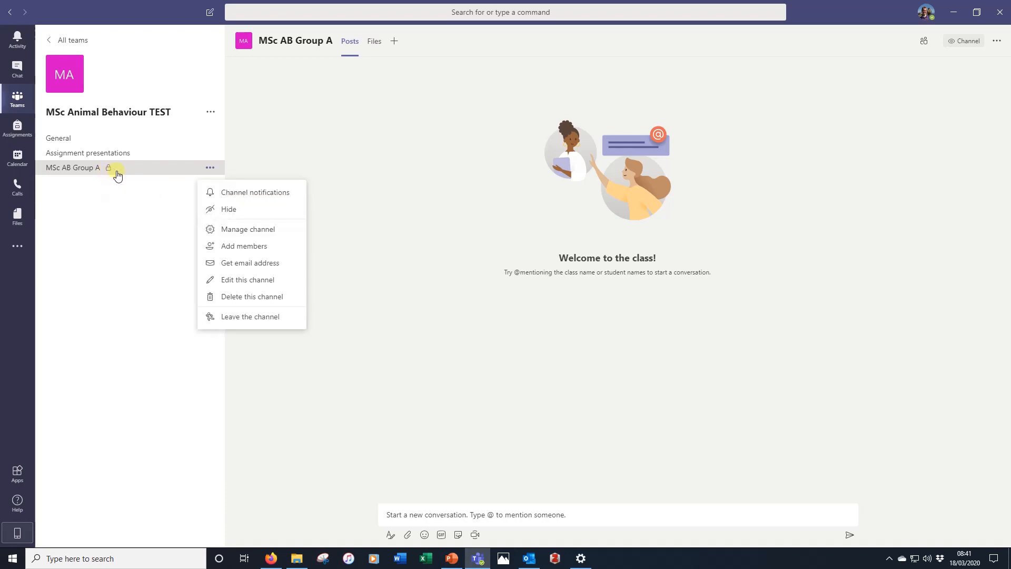
{"action": "left_click", "coordinate": [234, 279]}
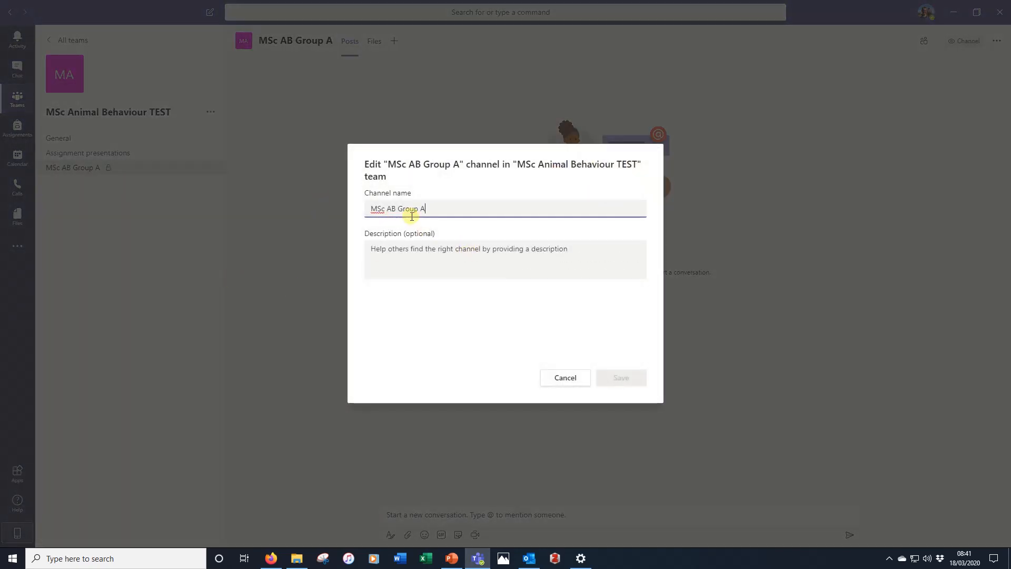
{"action": "left_click", "coordinate": [568, 382]}
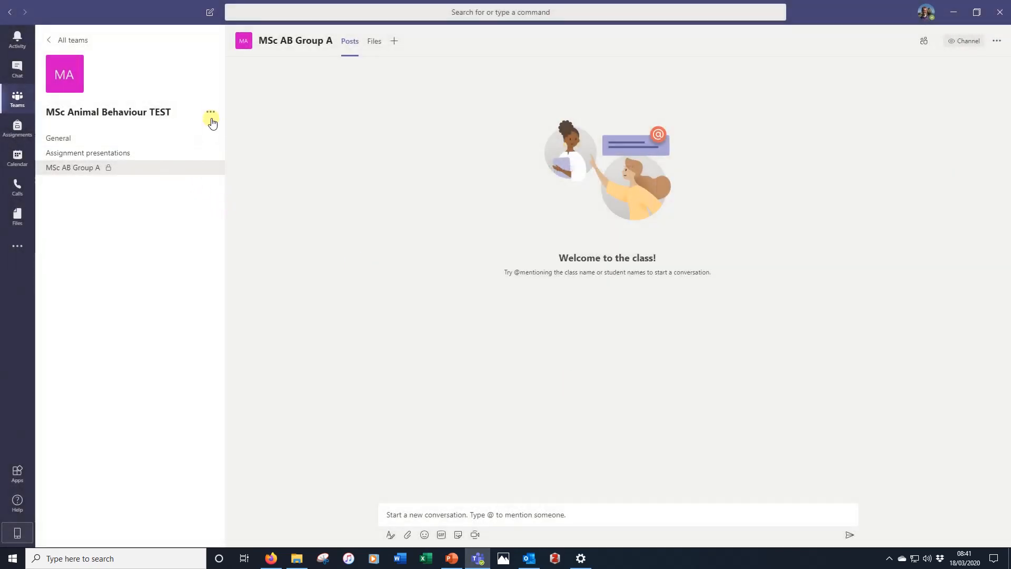
View the class details of MSc Animal Behaviour TEST without updating them, and show the people in MSc AB Group A
{"action": "left_click", "coordinate": [211, 112]}
{"action": "left_click", "coordinate": [250, 200]}
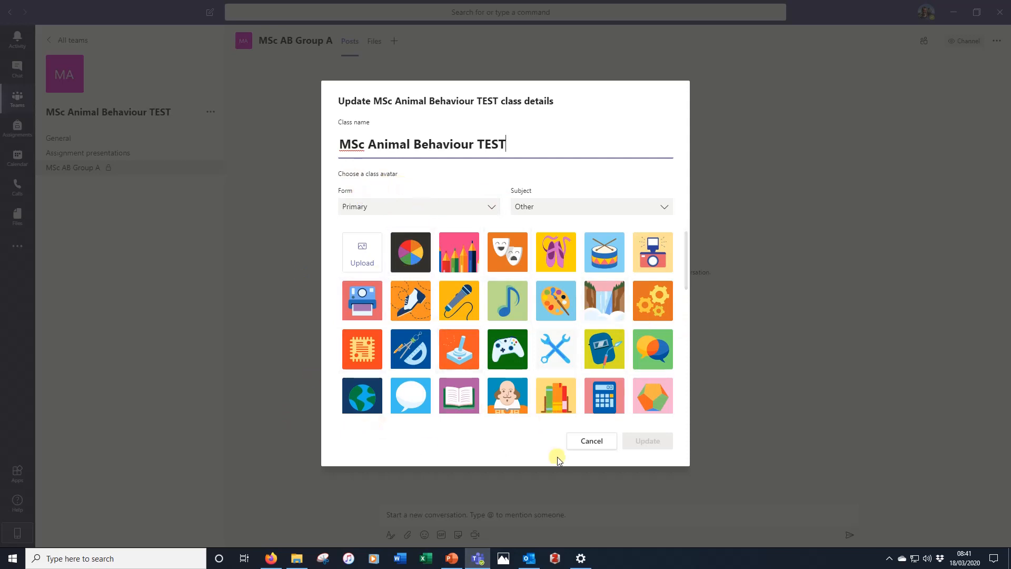
{"action": "left_click", "coordinate": [591, 441]}
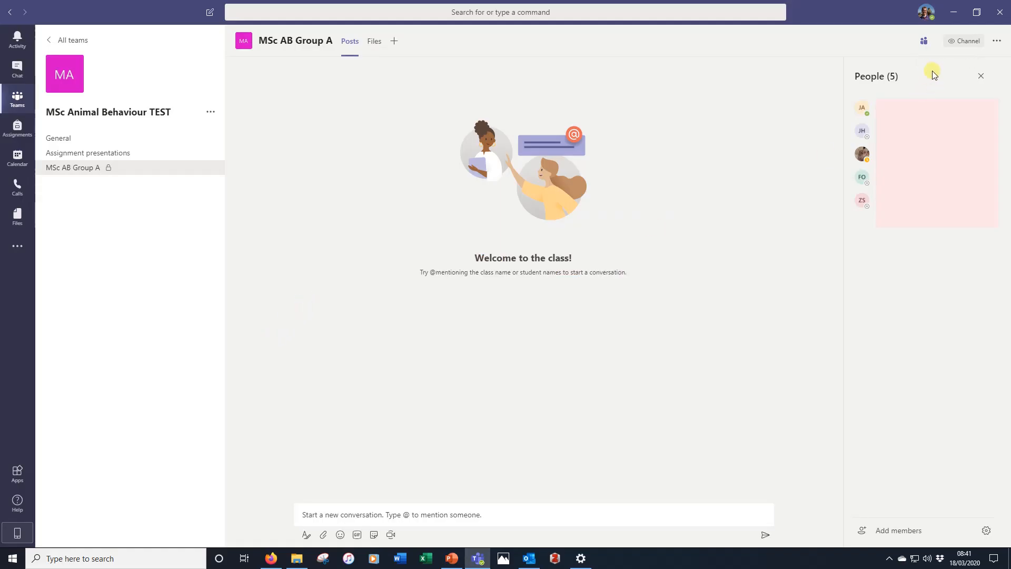
{"action": "left_click", "coordinate": [922, 44]}
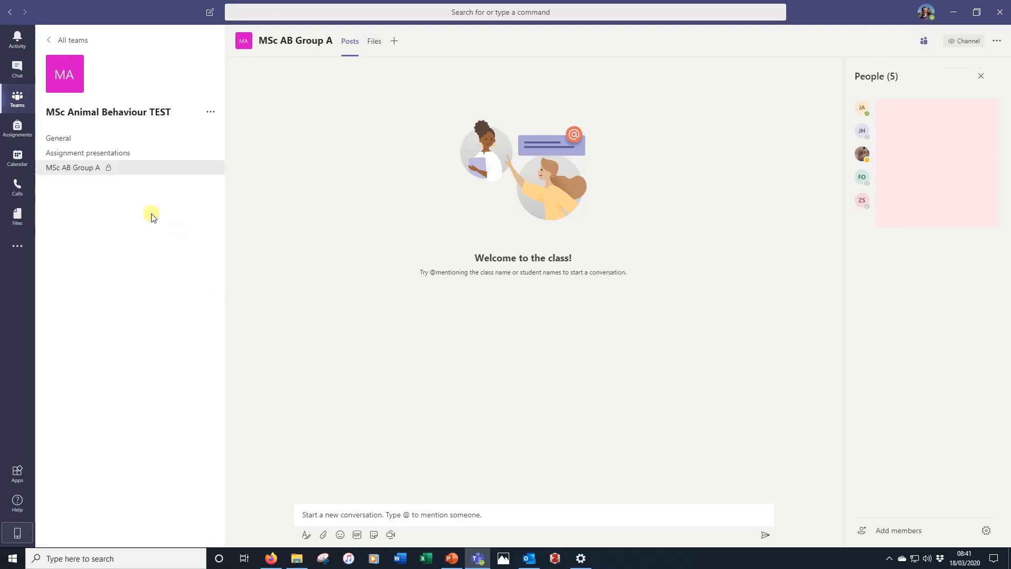
Open the calendar of meetings and classes
{"action": "left_click", "coordinate": [25, 162]}
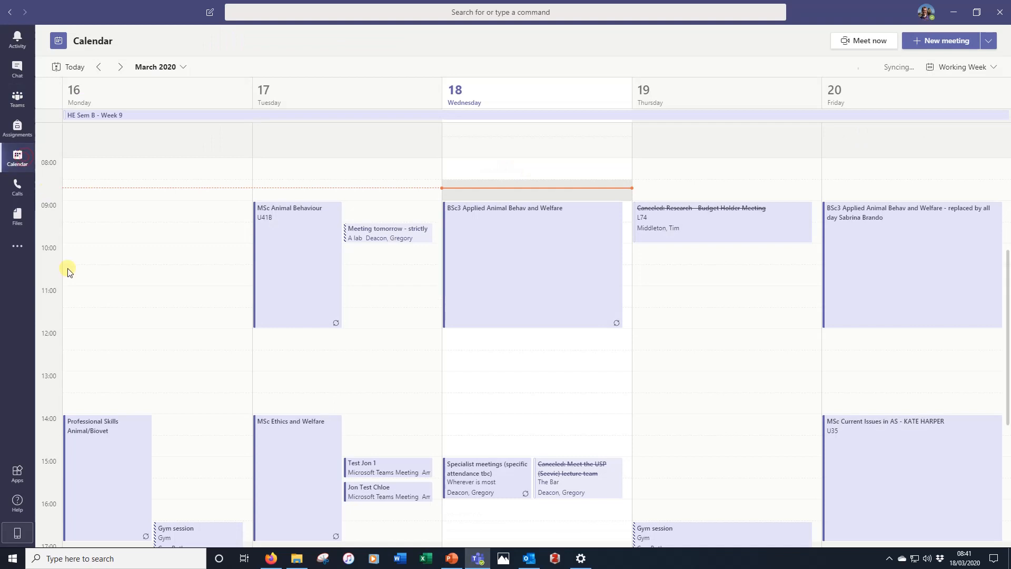